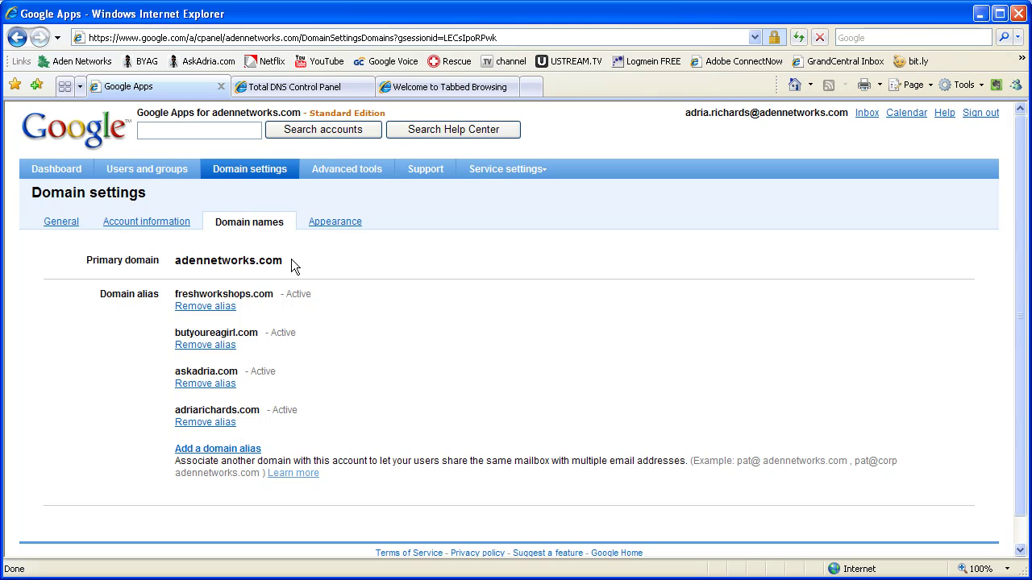
{"action": "double_click", "coordinate": [243, 260]}
{"action": "left_click", "coordinate": [237, 252]}
{"action": "mouse_move", "coordinate": [668, 114]}
{"action": "left_mouse_down"}
{"action": "mouse_move", "coordinate": [716, 113]}
{"action": "mouse_move", "coordinate": [679, 114]}
{"action": "left_mouse_up"}
{"action": "left_click", "coordinate": [755, 114]}
{"action": "left_click", "coordinate": [540, 246]}
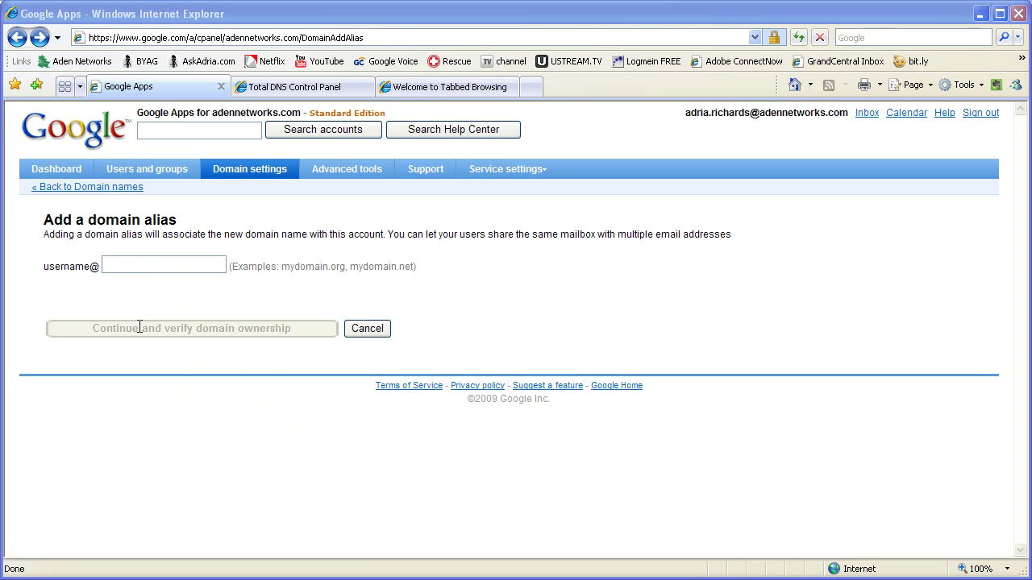
Set the domain alias's ownership verification method to uploading an HTML file.
{"action": "left_click", "coordinate": [103, 257]}
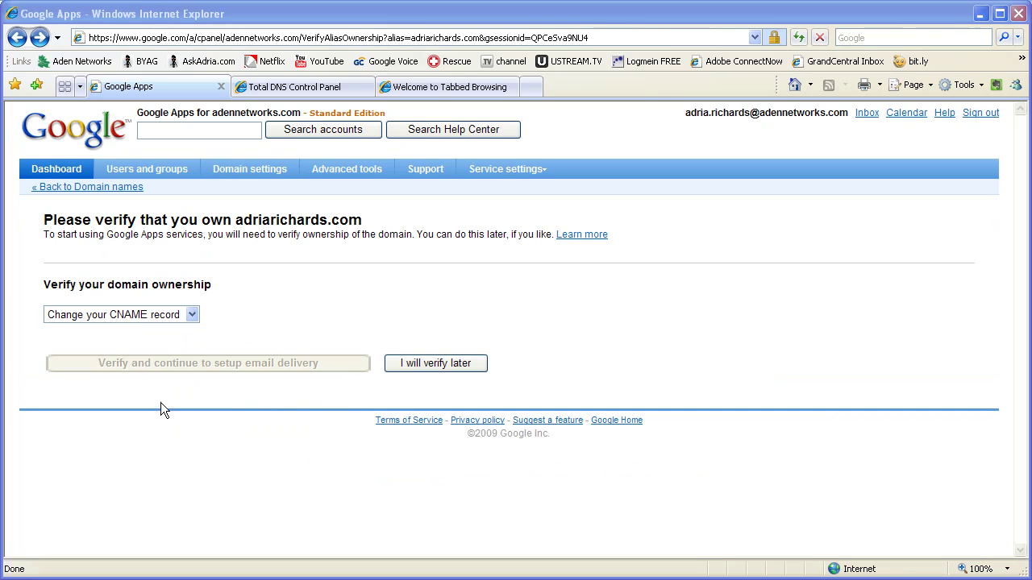
{"action": "left_click", "coordinate": [136, 313]}
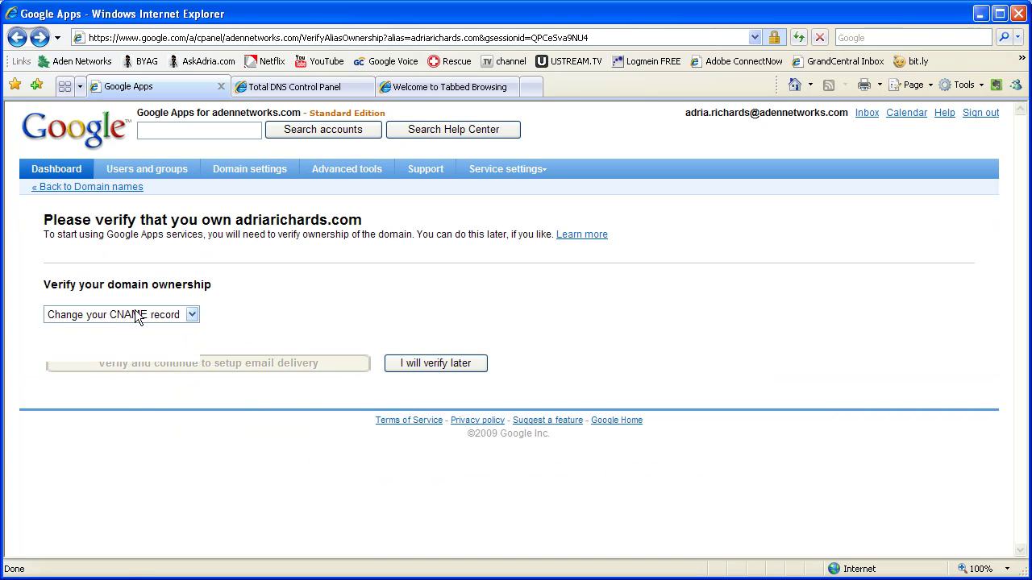
{"action": "left_click", "coordinate": [136, 316]}
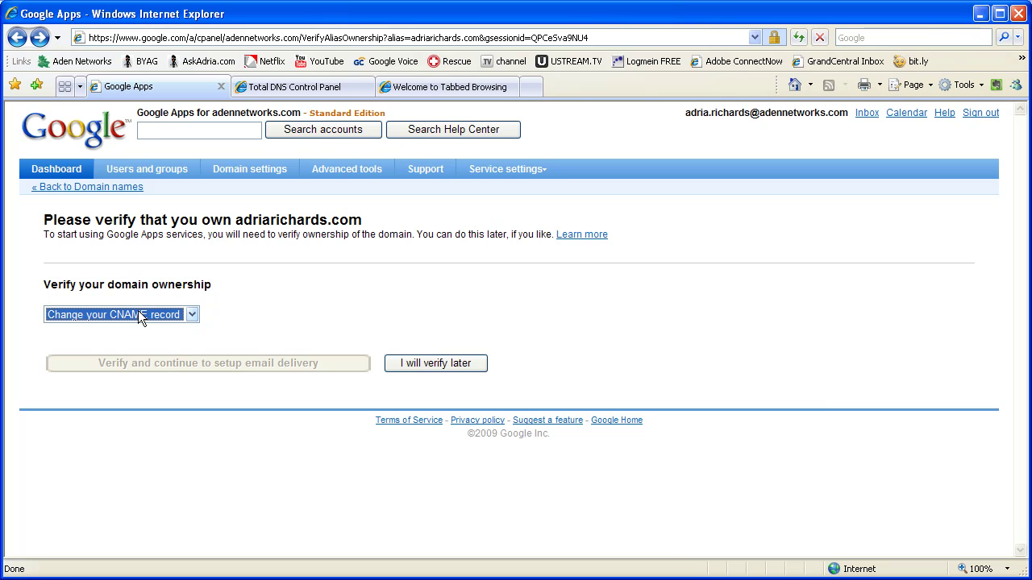
{"action": "left_click", "coordinate": [139, 314]}
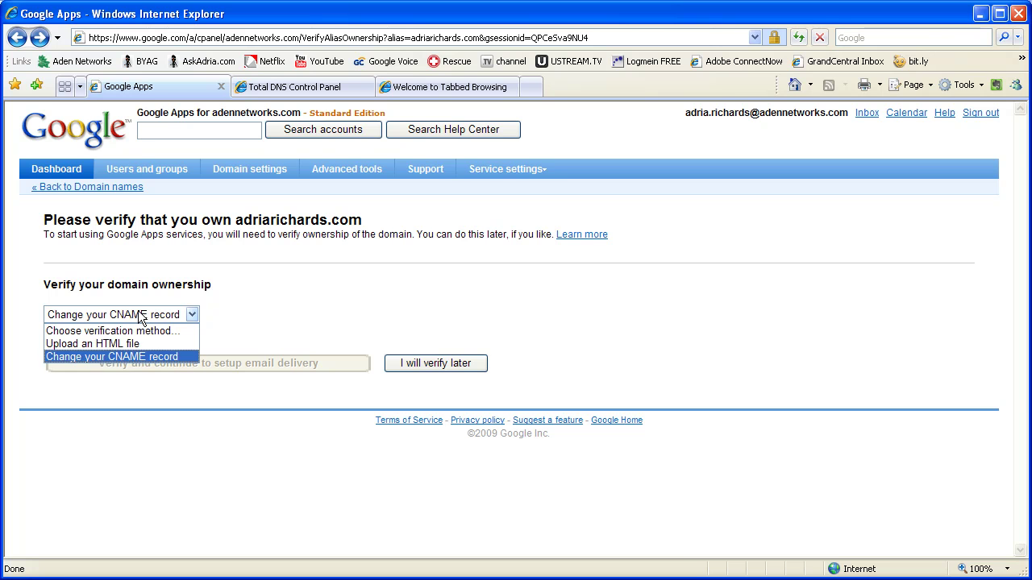
{"action": "left_click", "coordinate": [129, 341]}
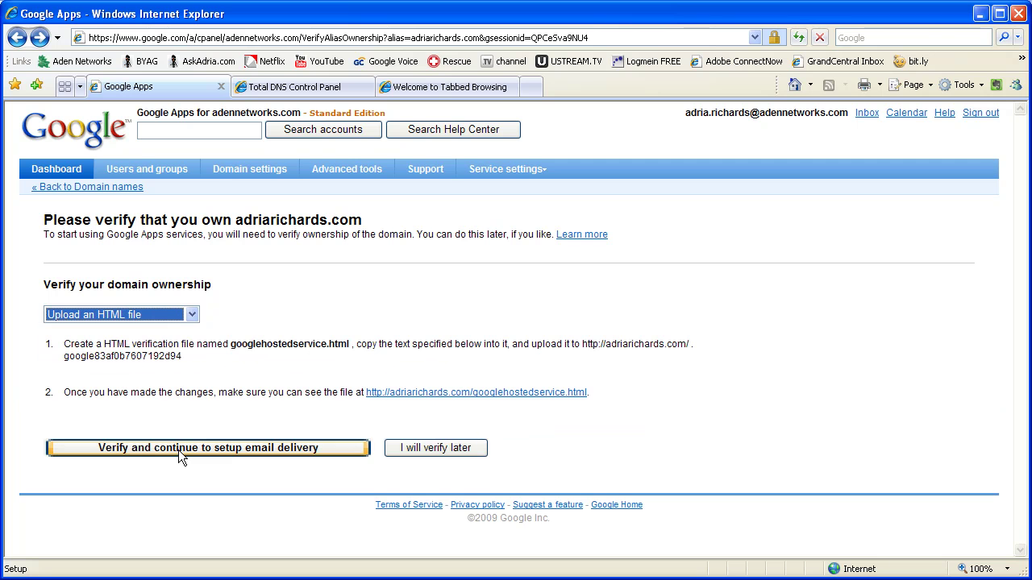
Set the ownership verification method to changing the CNAME record.
{"action": "left_click", "coordinate": [147, 318]}
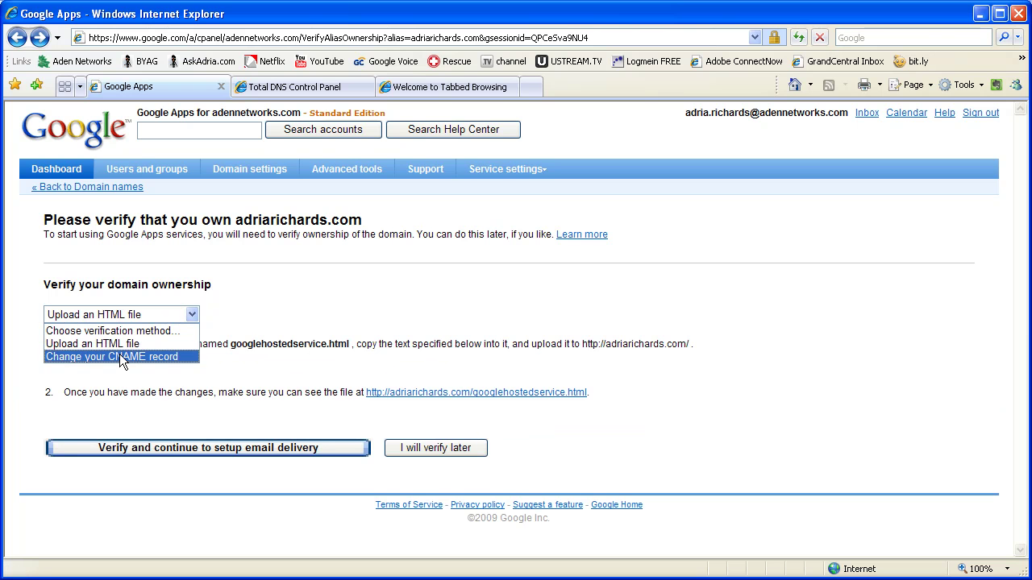
{"action": "left_click", "coordinate": [119, 354]}
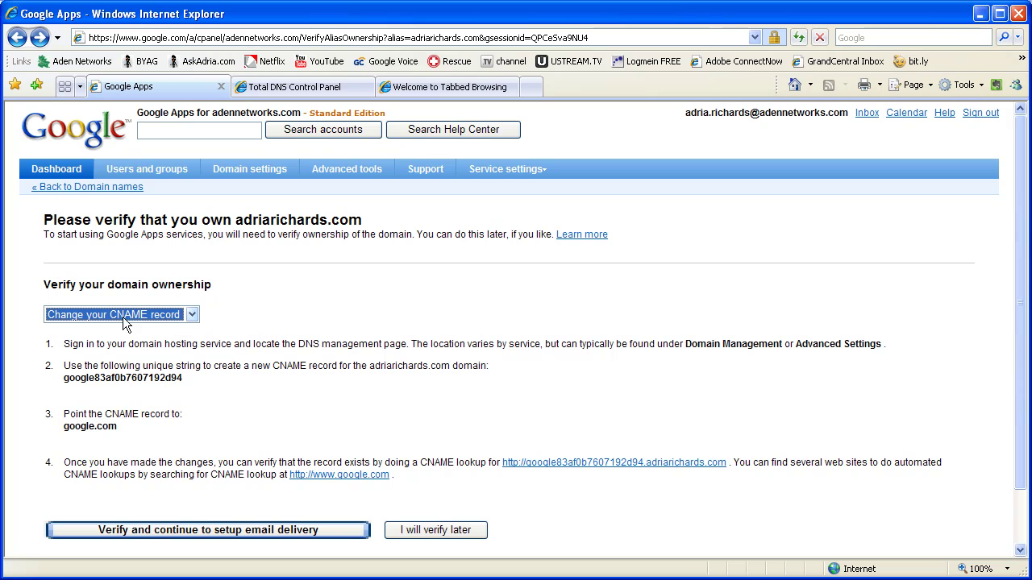
{"action": "left_click", "coordinate": [168, 531]}
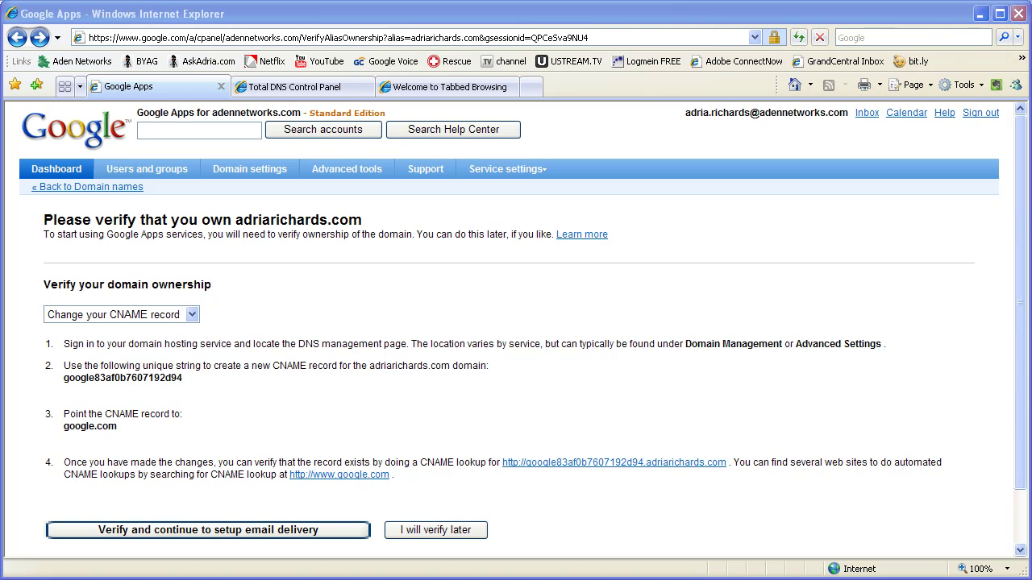
Switch to the Total DNS Control Panel and check the host string of the CNAME record pointing to google.com.
{"action": "left_click", "coordinate": [329, 87]}
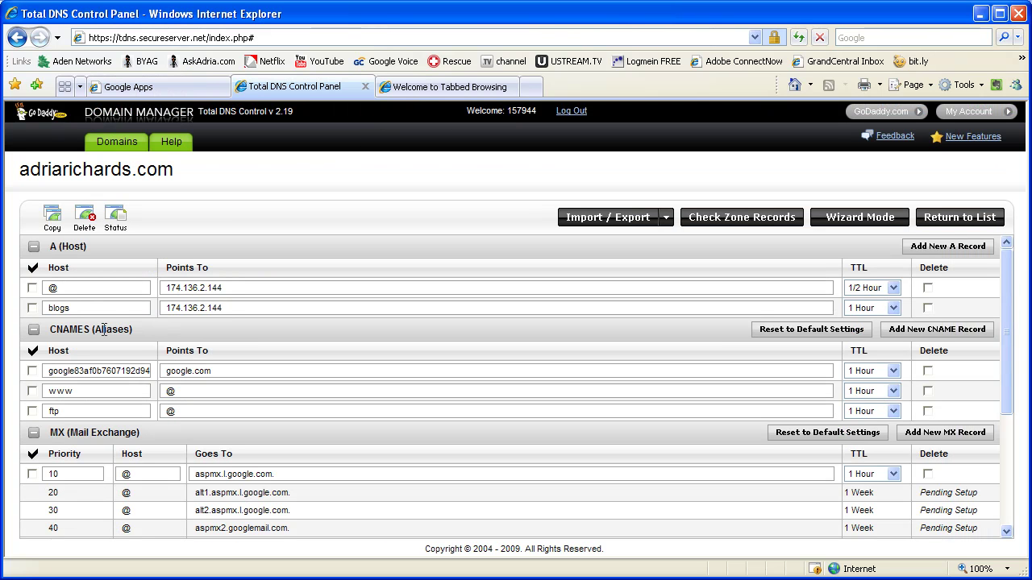
{"action": "left_click_drag", "start_coordinate": [51, 371], "coordinate": [158, 372]}
{"action": "left_click", "coordinate": [123, 374]}
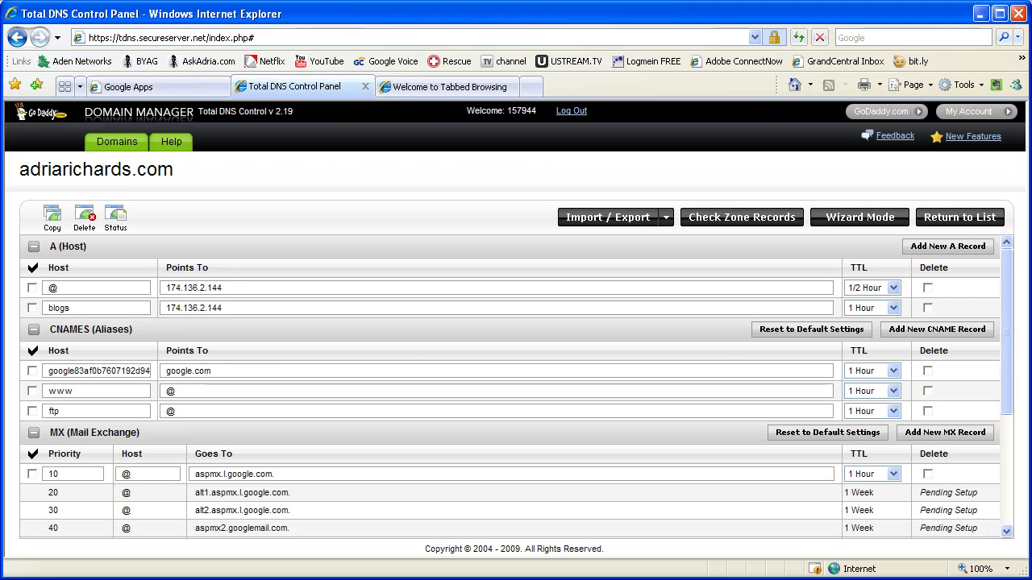
Return to Google Apps, verify the domain ownership and continue to the email delivery setup.
{"action": "key", "text": "ctrl+shift+Tab"}
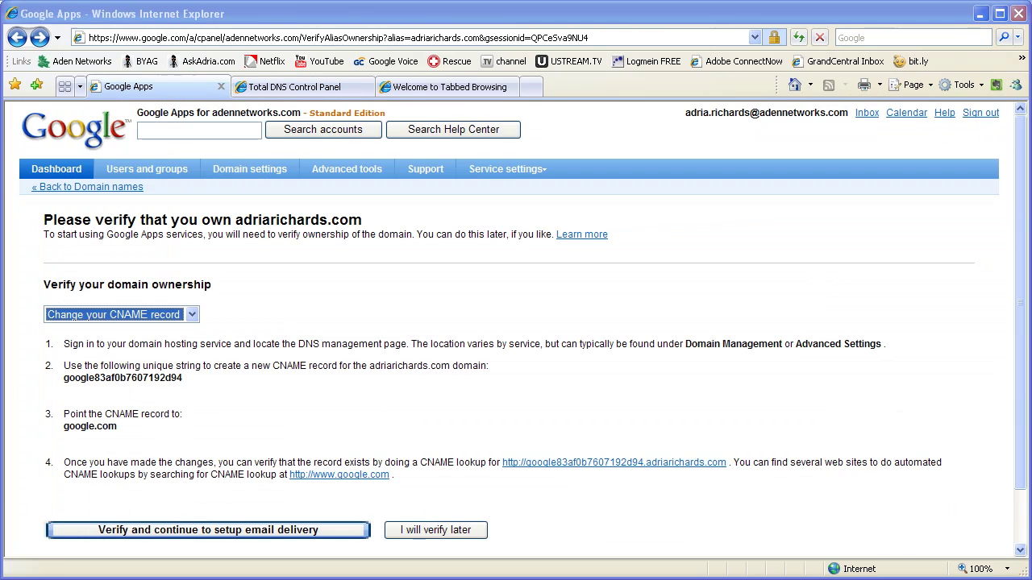
{"action": "left_click", "coordinate": [129, 528]}
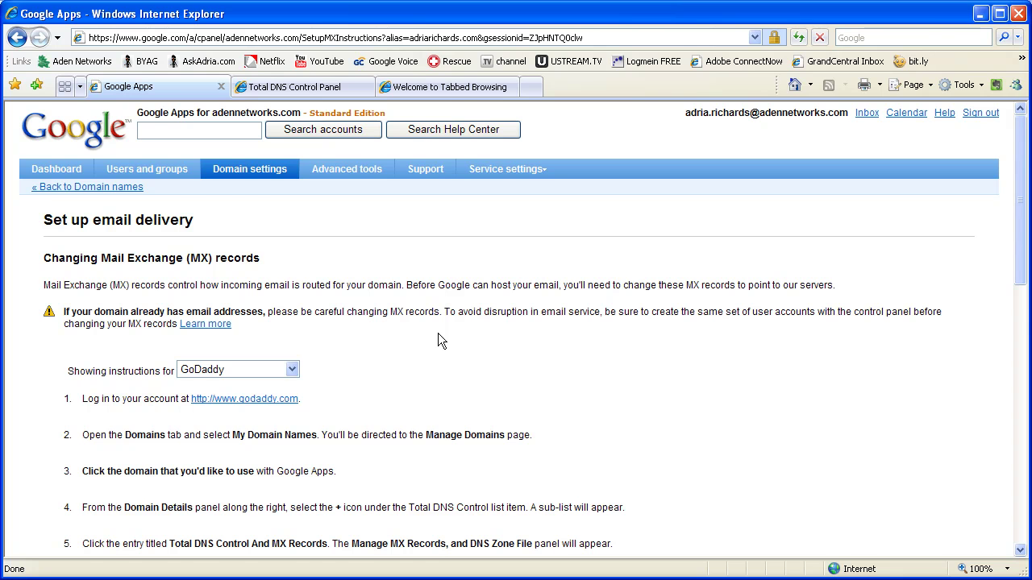
Browse the hosting companies that have MX record instructions, keeping GoDaddy selected.
{"action": "scroll", "coordinate": [331, 349], "scroll_direction": "down", "scroll_amount": 2}
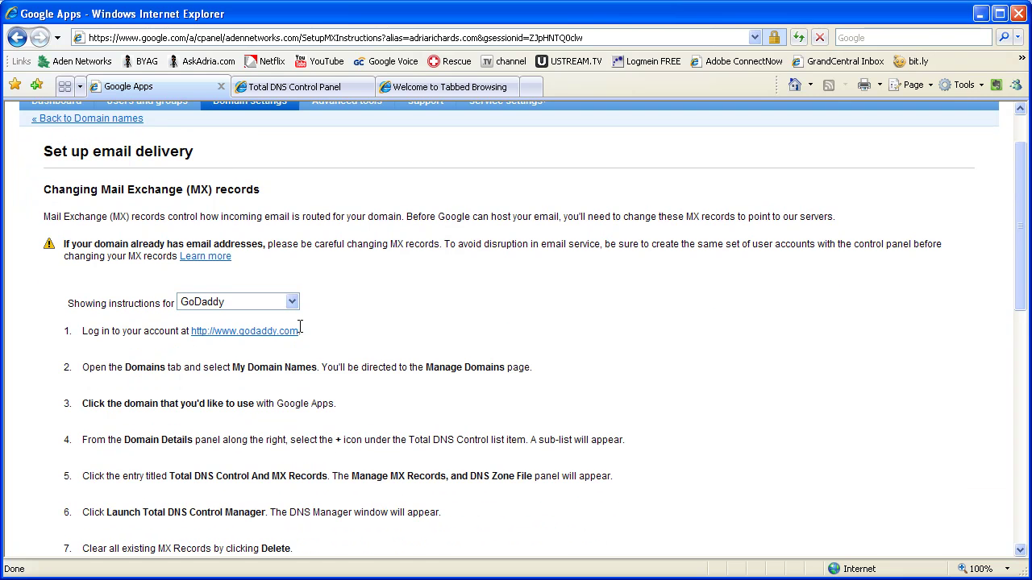
{"action": "scroll", "coordinate": [307, 290], "scroll_direction": "down", "scroll_amount": 1}
{"action": "left_click", "coordinate": [268, 234]}
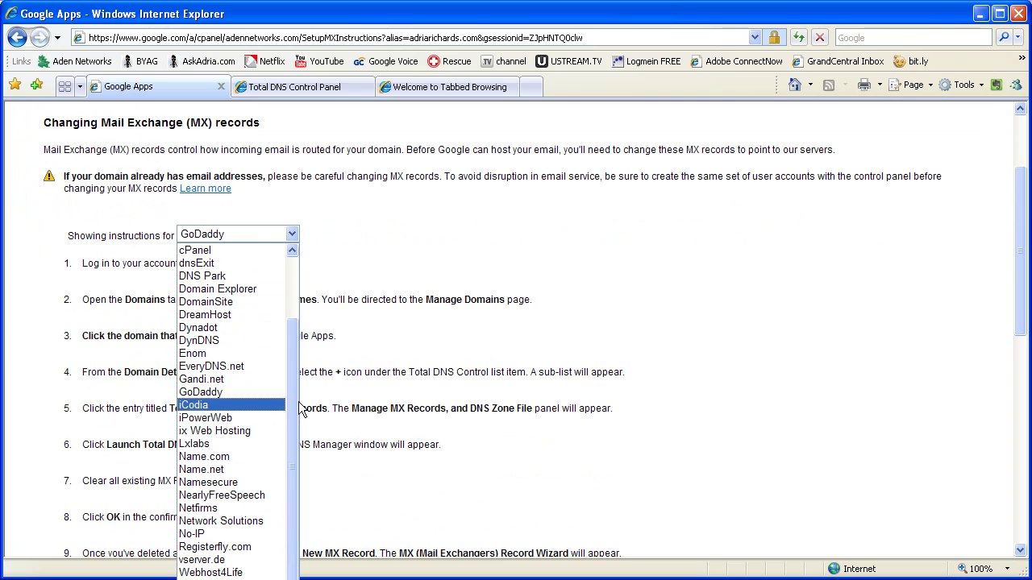
{"action": "left_click_drag", "start_coordinate": [297, 403], "coordinate": [303, 316]}
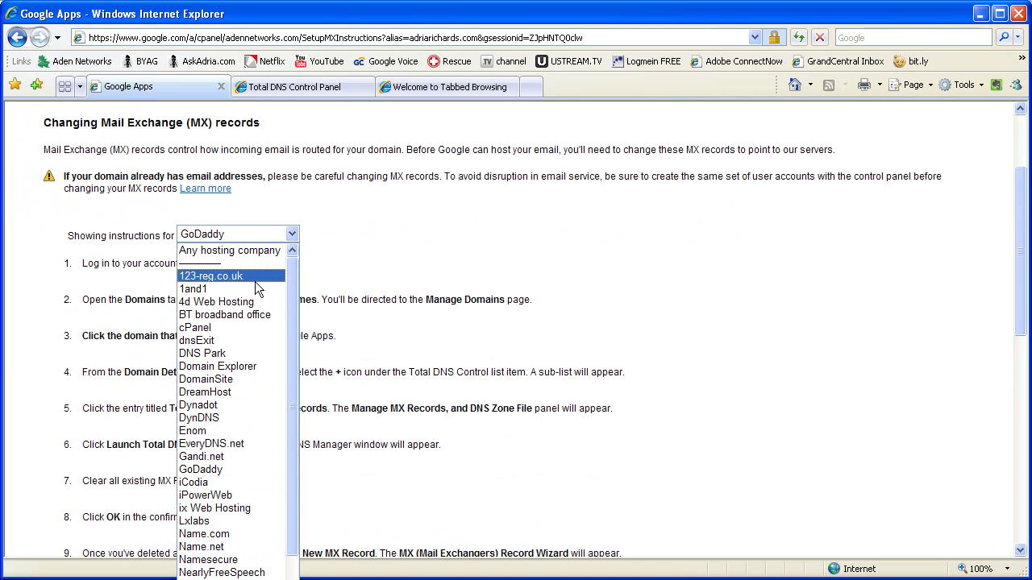
{"action": "left_click_drag", "start_coordinate": [294, 401], "coordinate": [296, 553]}
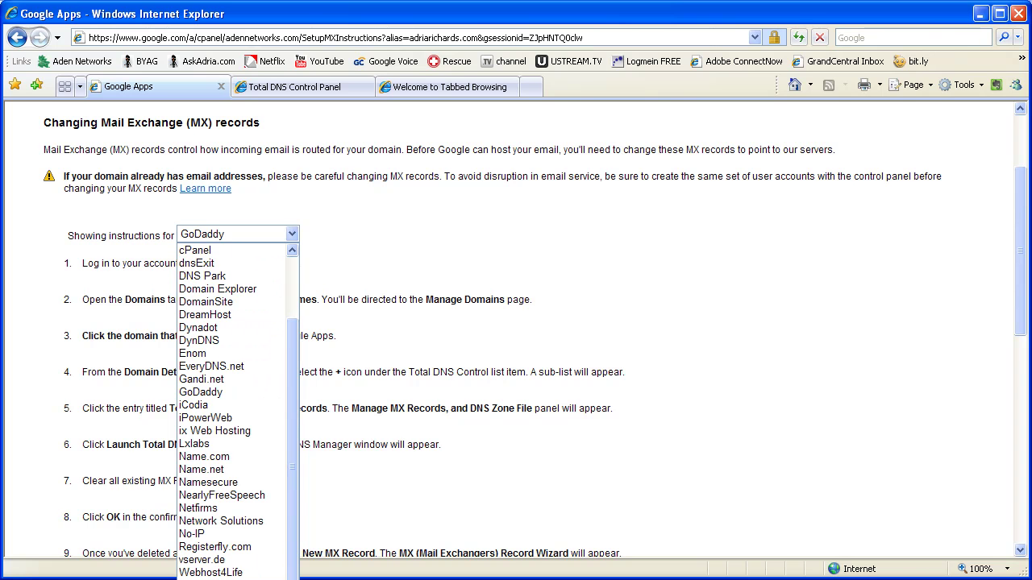
{"action": "left_click", "coordinate": [571, 250]}
Review the GoDaddy instructions down to the MX table and examine the first record's mail server address and priority.
{"action": "scroll", "coordinate": [532, 245], "scroll_direction": "down", "scroll_amount": 3}
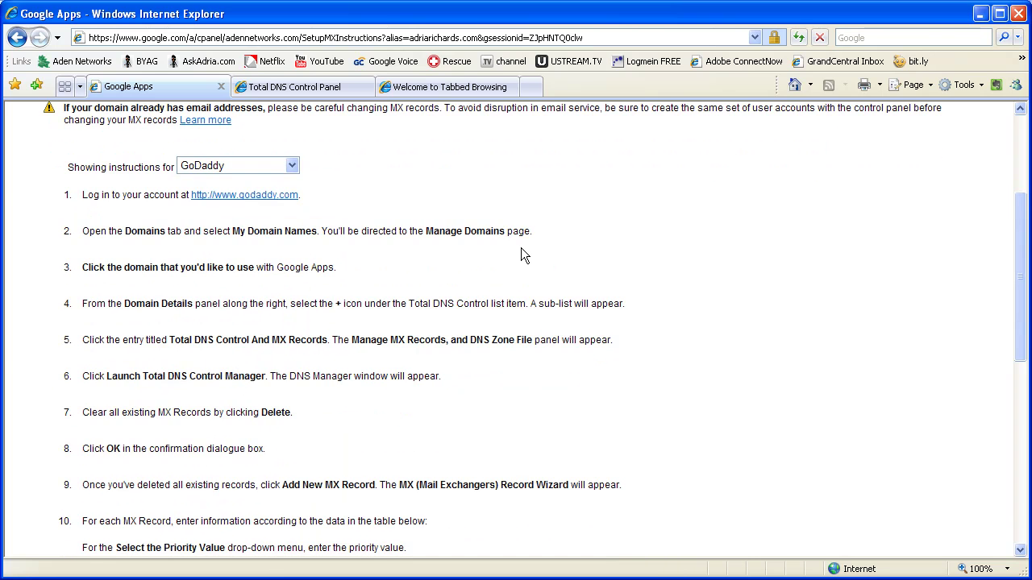
{"action": "scroll", "coordinate": [521, 255], "scroll_direction": "down", "scroll_amount": 5}
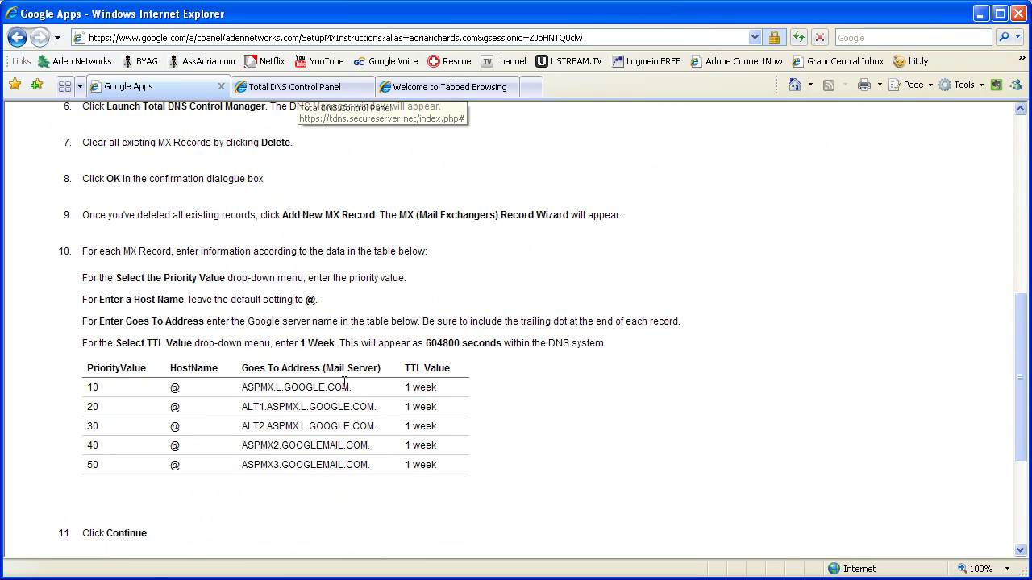
{"action": "left_click_drag", "start_coordinate": [351, 388], "coordinate": [242, 387]}
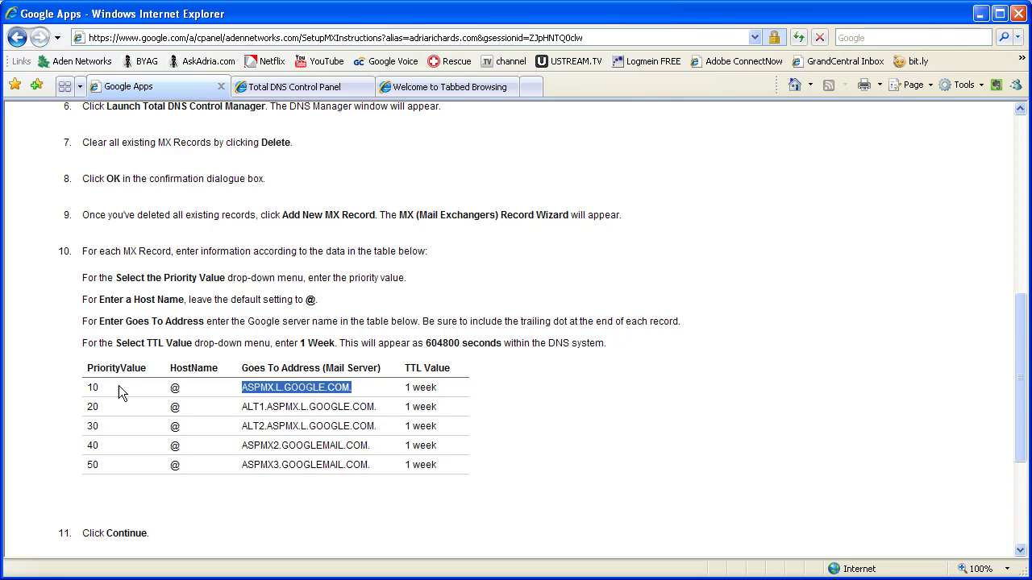
{"action": "left_click_drag", "start_coordinate": [119, 388], "coordinate": [87, 388]}
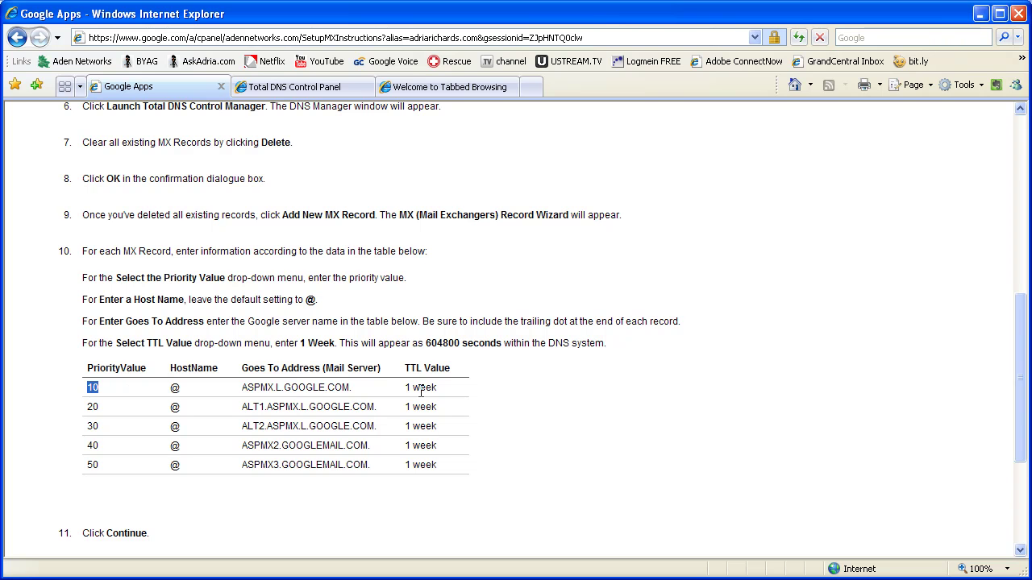
Switch to the Total DNS Control Panel and check the first MX record's priority, host and goes-to address.
{"action": "left_click", "coordinate": [290, 87]}
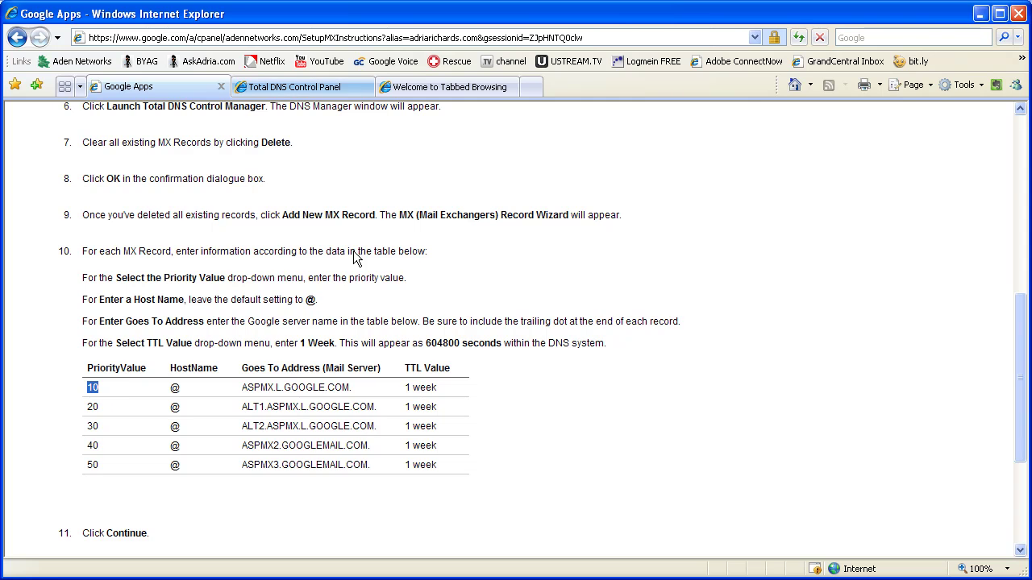
{"action": "scroll", "coordinate": [71, 428], "scroll_direction": "down", "scroll_amount": 1}
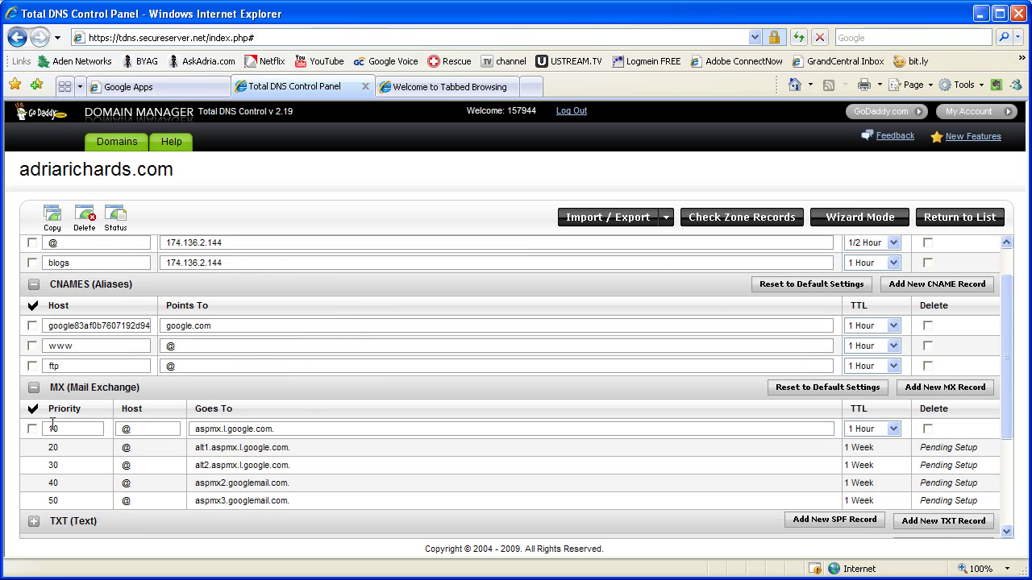
{"action": "left_click_drag", "start_coordinate": [49, 429], "coordinate": [69, 428]}
{"action": "key", "text": "Tab"}
{"action": "key", "text": "Tab"}
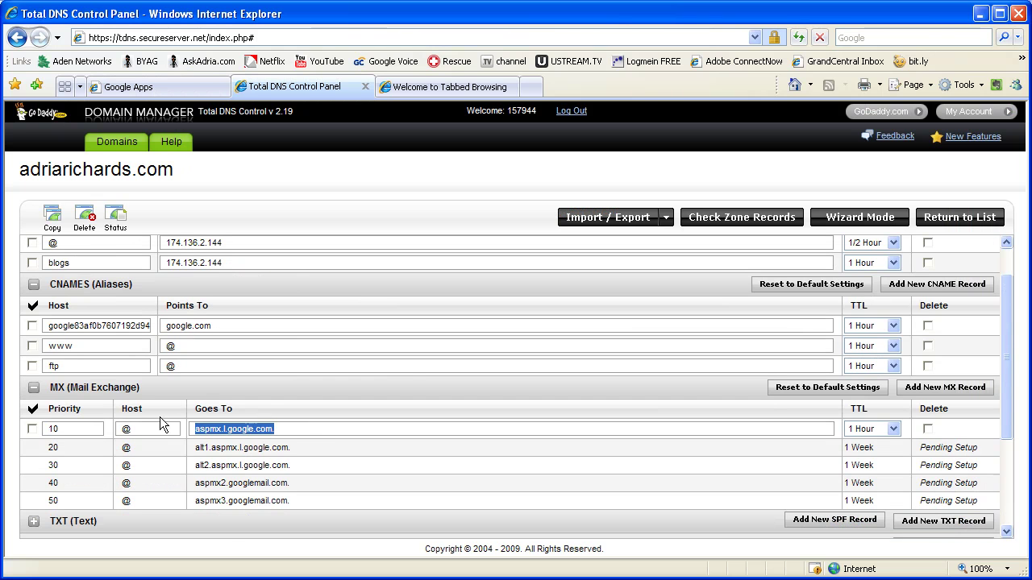
{"action": "left_click", "coordinate": [299, 428]}
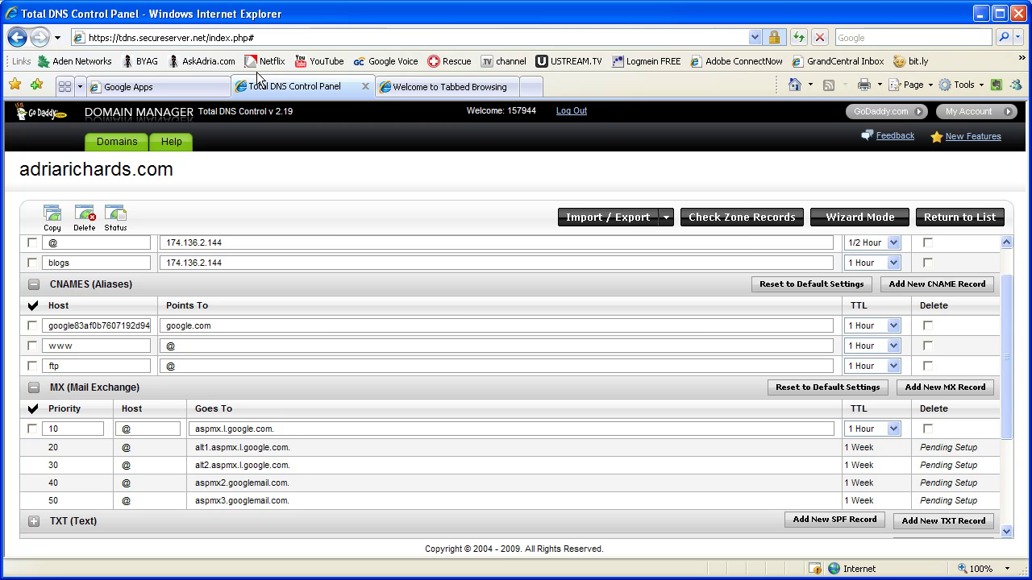
Return to Google Apps and look back over the GoDaddy MX record instructions.
{"action": "left_click", "coordinate": [145, 86]}
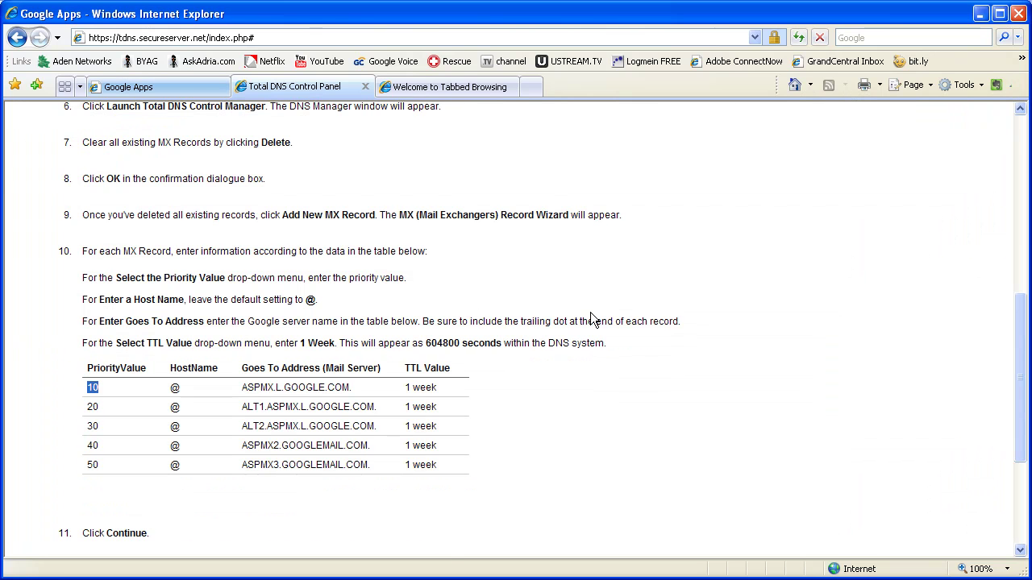
{"action": "scroll", "coordinate": [645, 286], "scroll_direction": "up", "scroll_amount": 3}
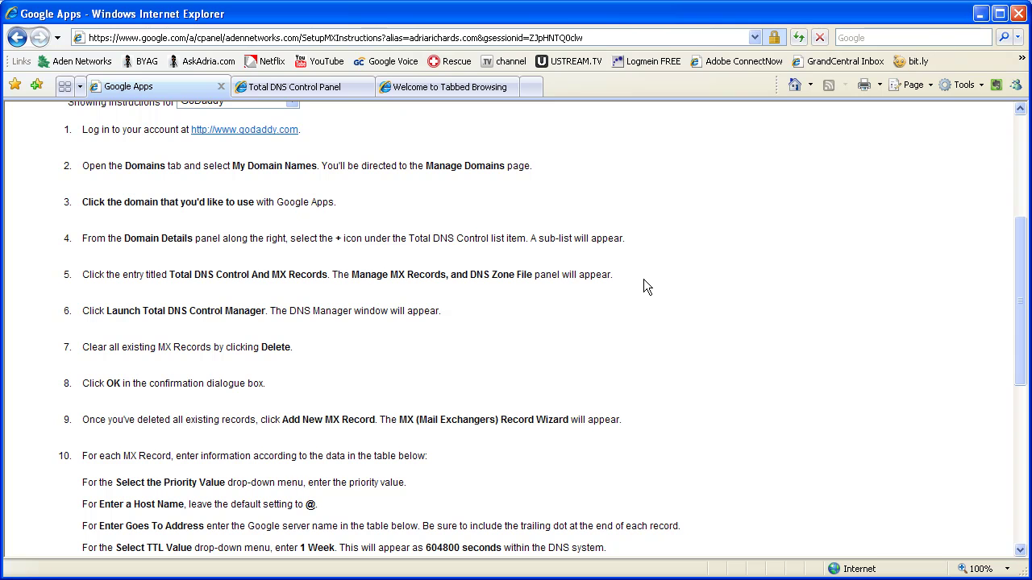